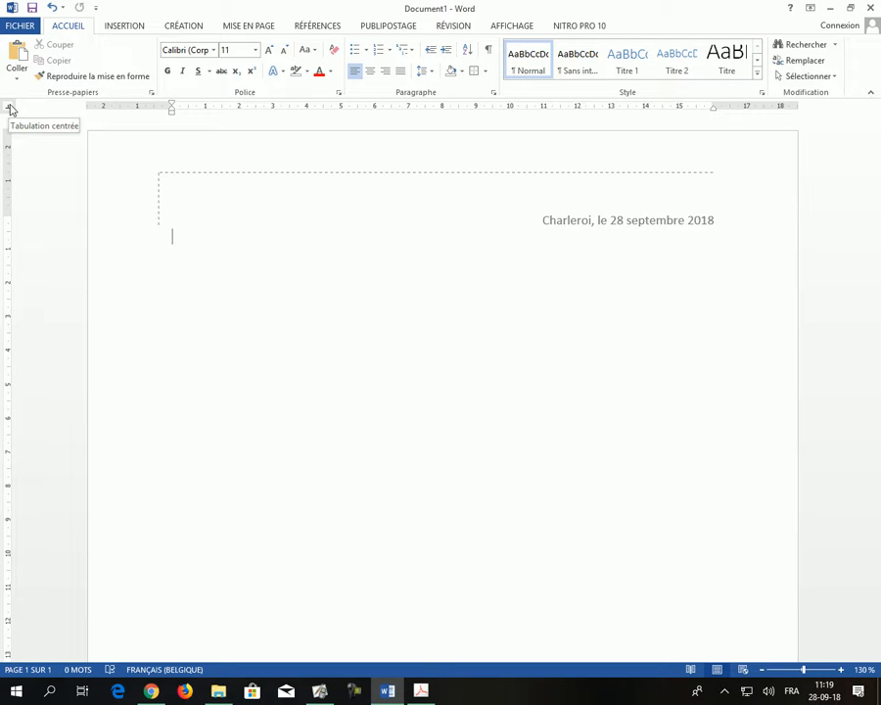
Cycle the ruler's tab selector through its tab types, including centred, right and decimal, back to the left tab.
left_click(9, 109)
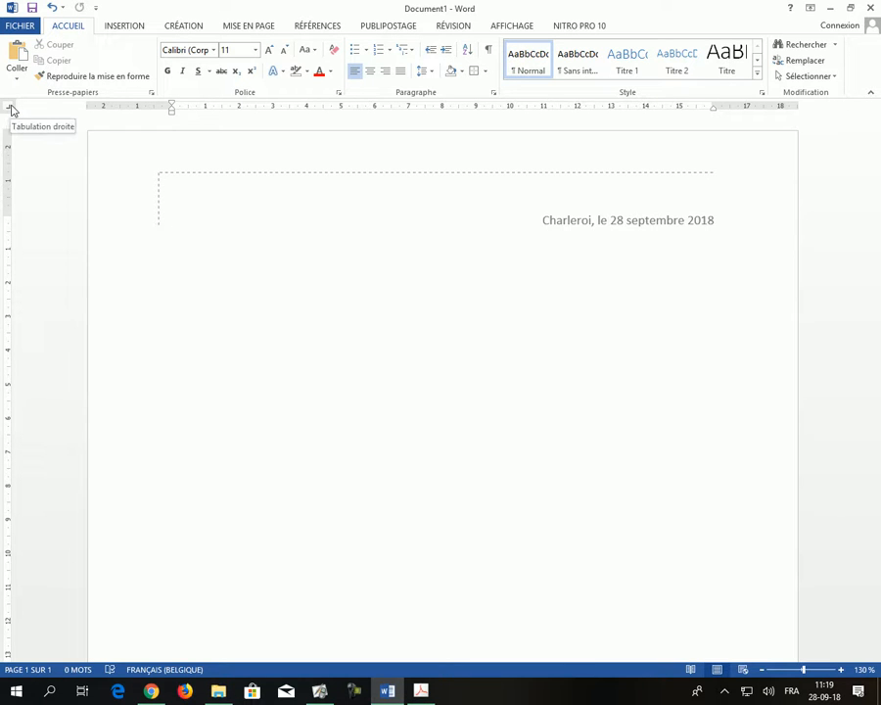
left_click(9, 109)
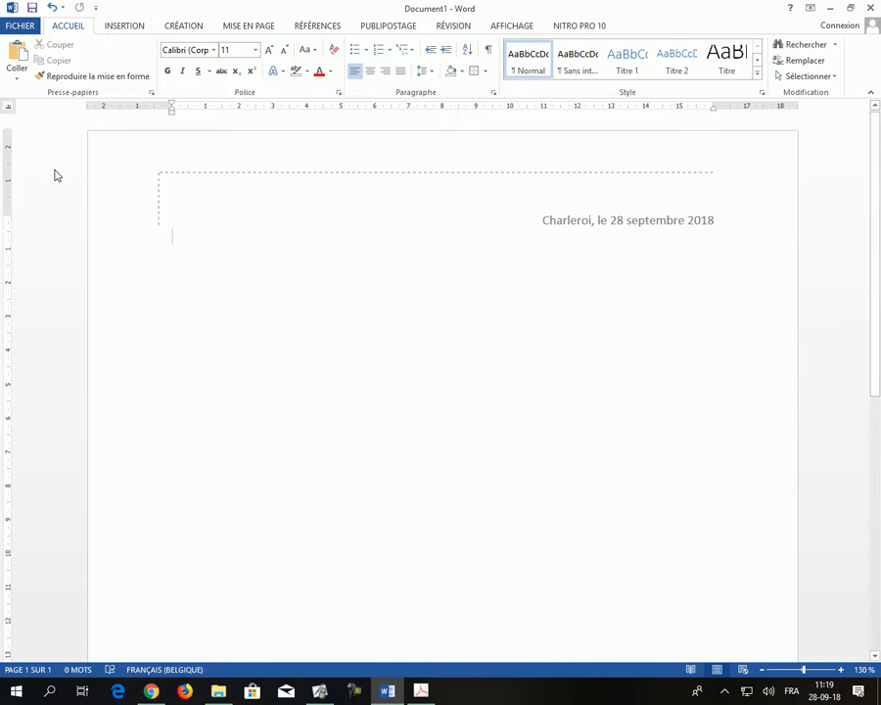
left_click(9, 110)
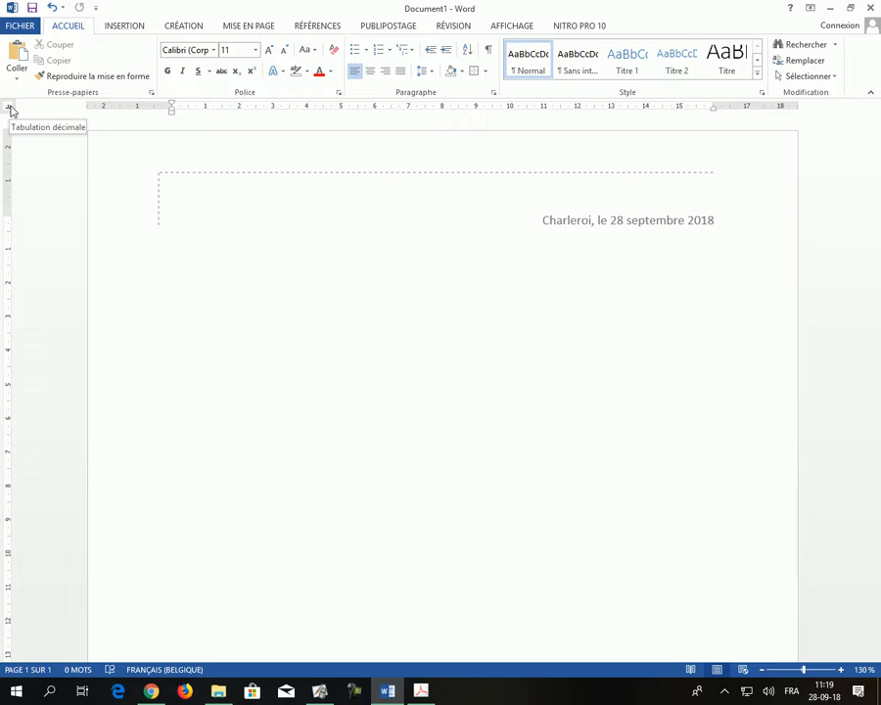
left_click(10, 109)
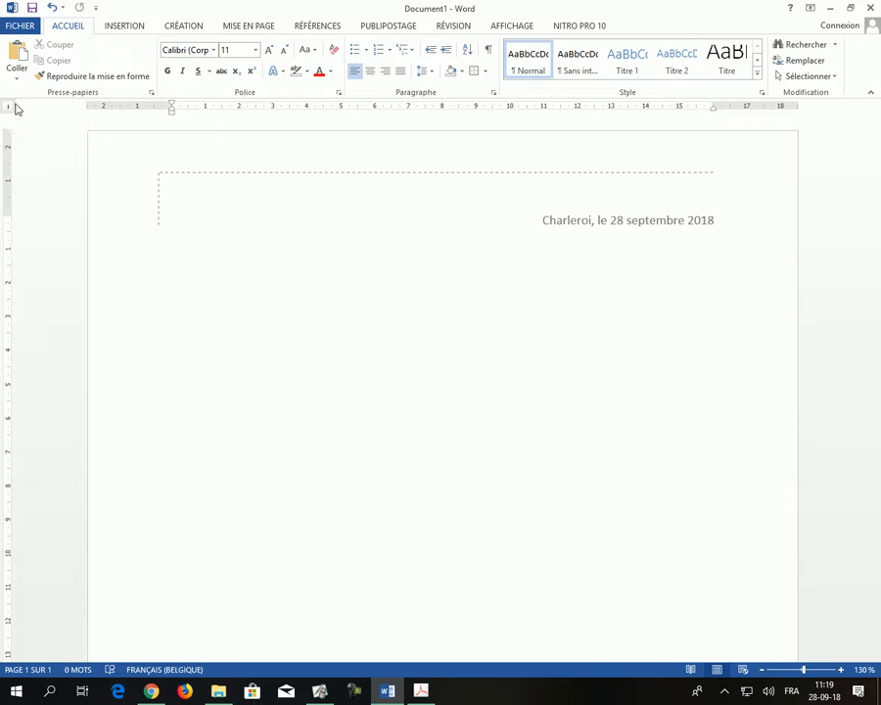
left_click(10, 110)
left_click(10, 108)
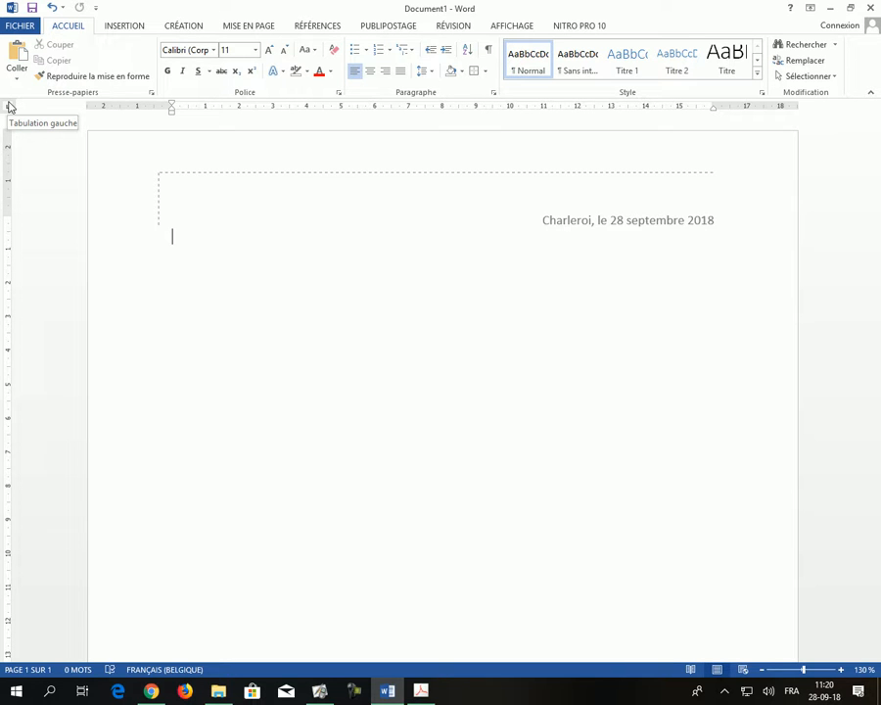
Switch to ActivInspire and draw the left, centre, right and decimal tab symbols in a row across the blank page with the Pen tool.
left_click(420, 691)
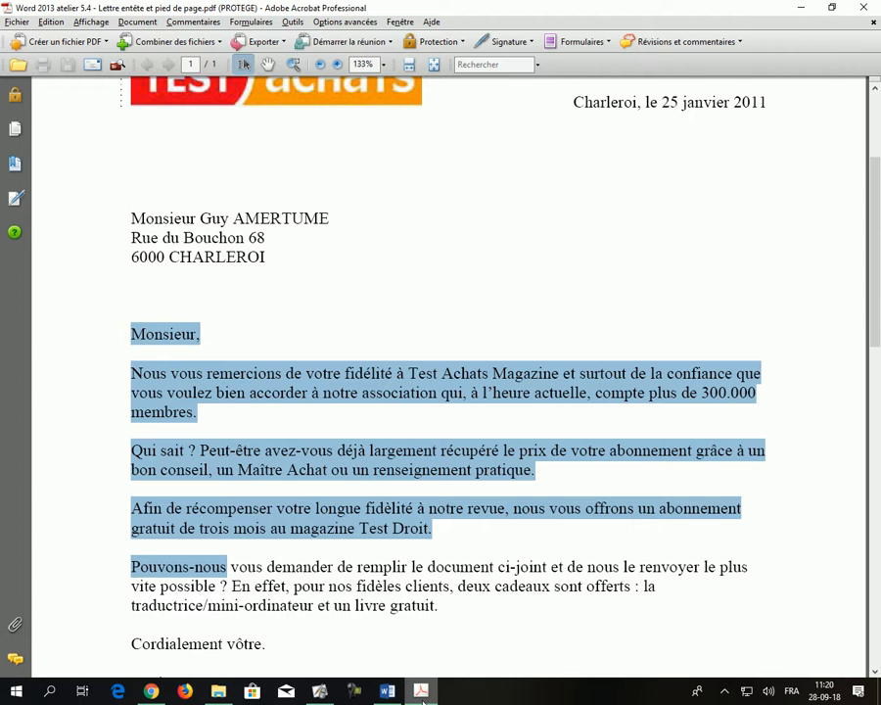
left_click(421, 692)
left_click(320, 691)
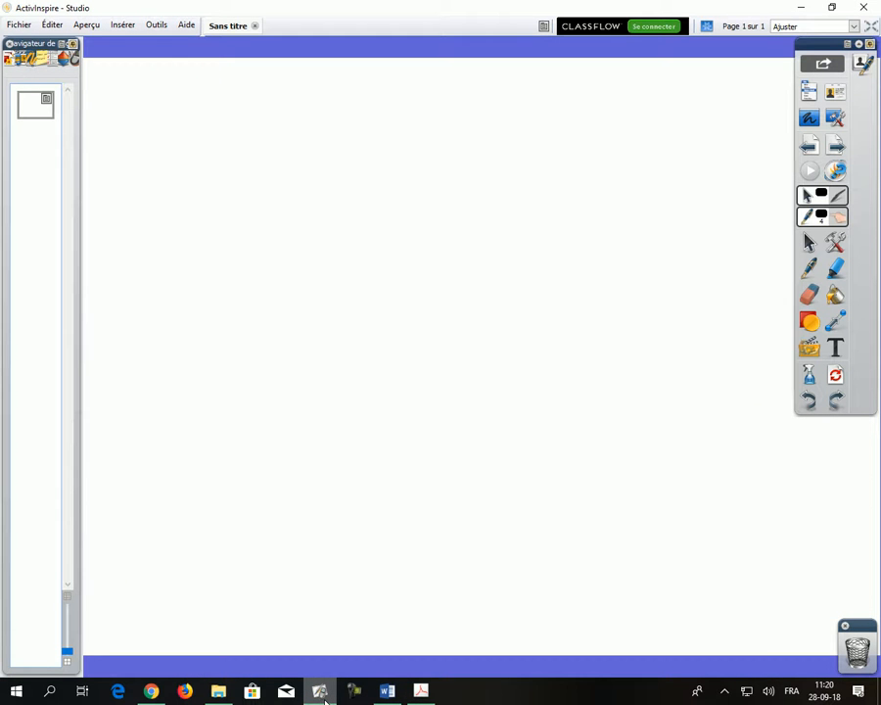
left_click(810, 271)
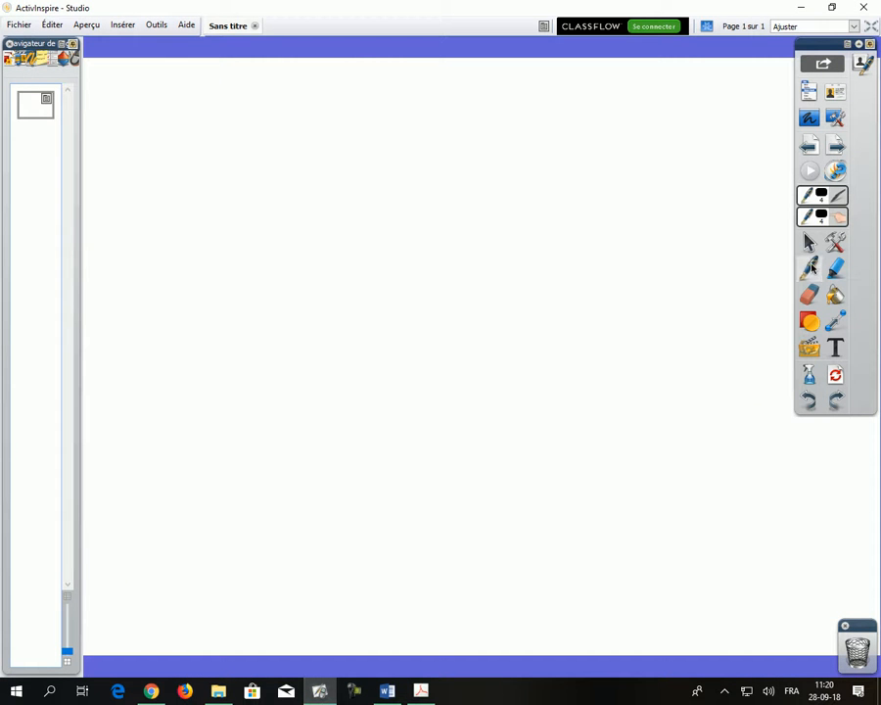
left_click(810, 295)
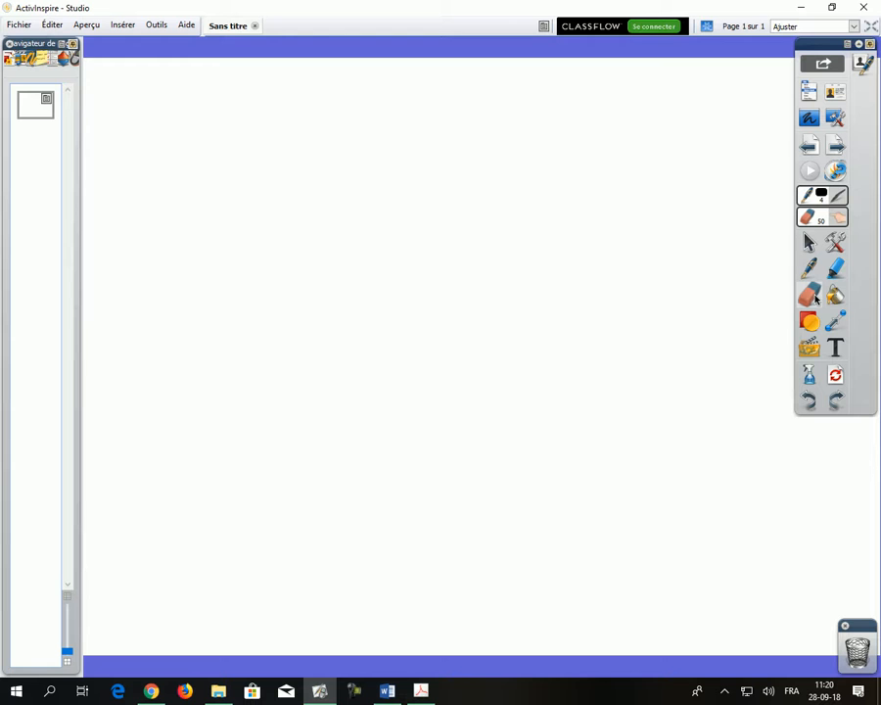
mouse_move(145, 87)
left_mouse_down()
mouse_move(148, 125)
mouse_move(172, 121)
left_mouse_up()
left_click_drag(373, 110, 437, 107)
left_click_drag(405, 70, 405, 110)
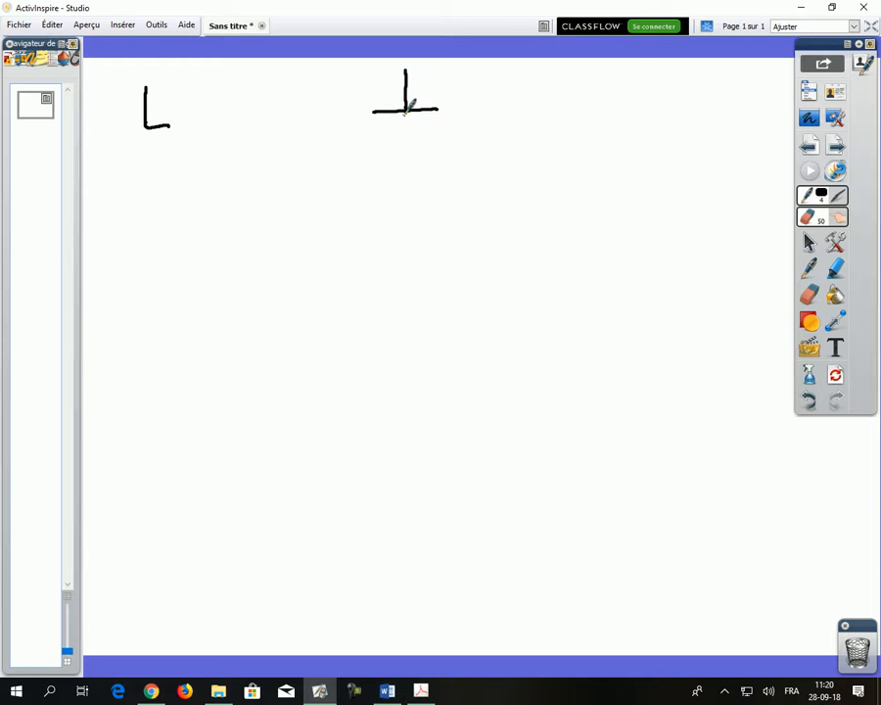
mouse_move(654, 70)
left_mouse_down()
mouse_move(654, 110)
mouse_move(612, 115)
left_mouse_up()
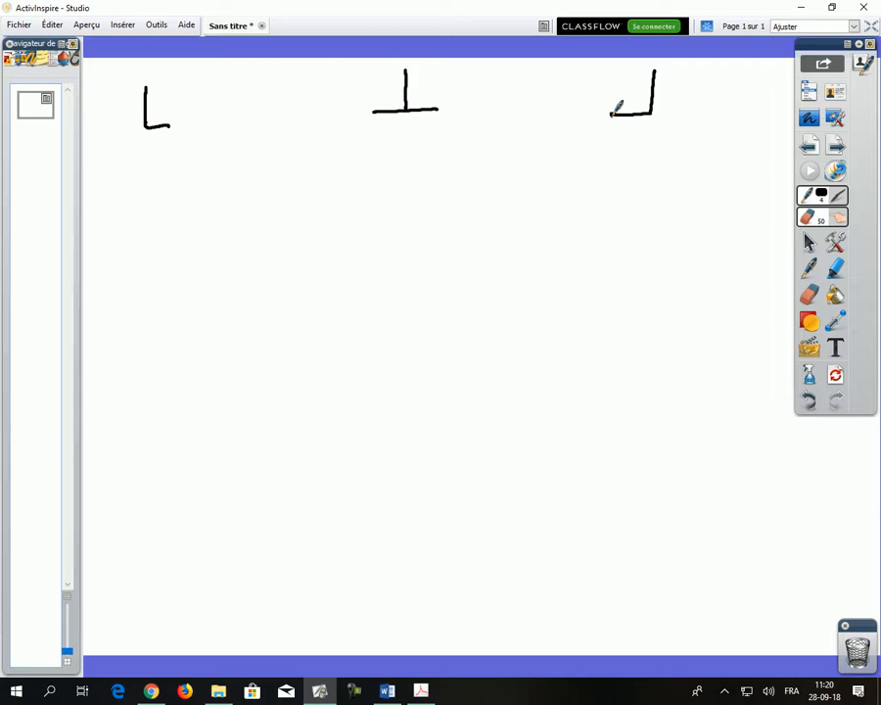
mouse_move(720, 113)
left_mouse_down()
mouse_move(760, 113)
mouse_move(741, 112)
left_mouse_up()
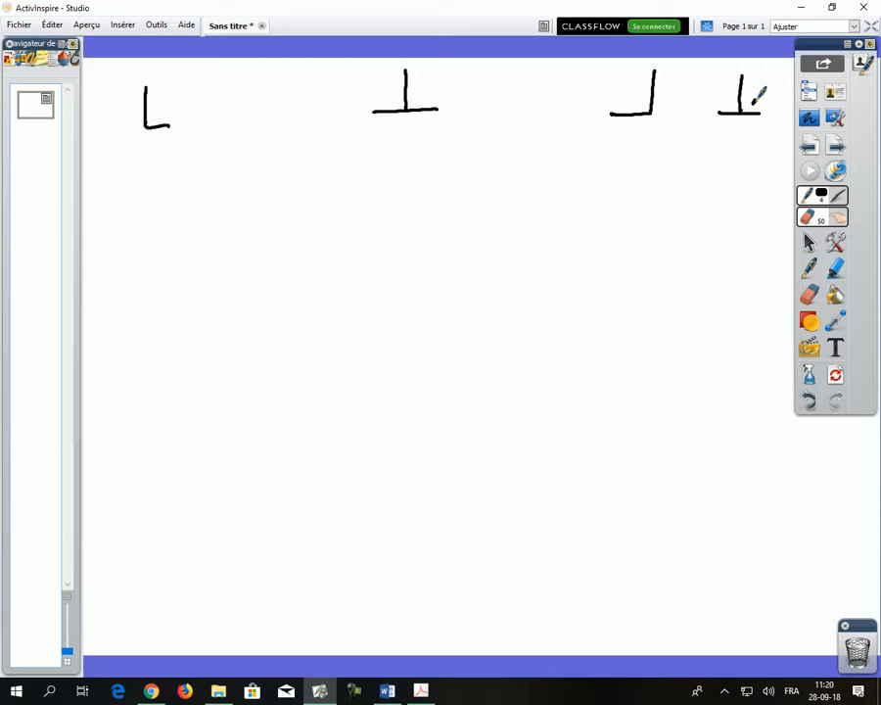
Draw dashed guide lines under the left, centre and right tab symbols and handwrite "Lundi" aligned accordingly on each line.
left_click_drag(143, 132, 143, 323)
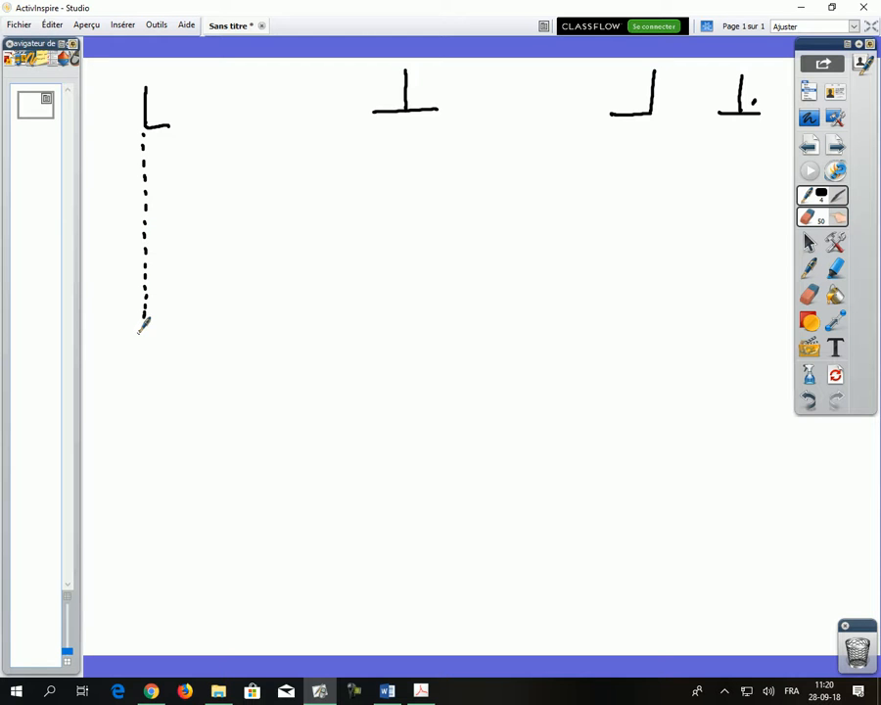
mouse_move(159, 247)
left_mouse_down()
mouse_move(162, 240)
mouse_move(159, 250)
mouse_move(184, 262)
mouse_move(231, 247)
mouse_move(226, 233)
left_mouse_up()
left_click_drag(413, 123, 407, 301)
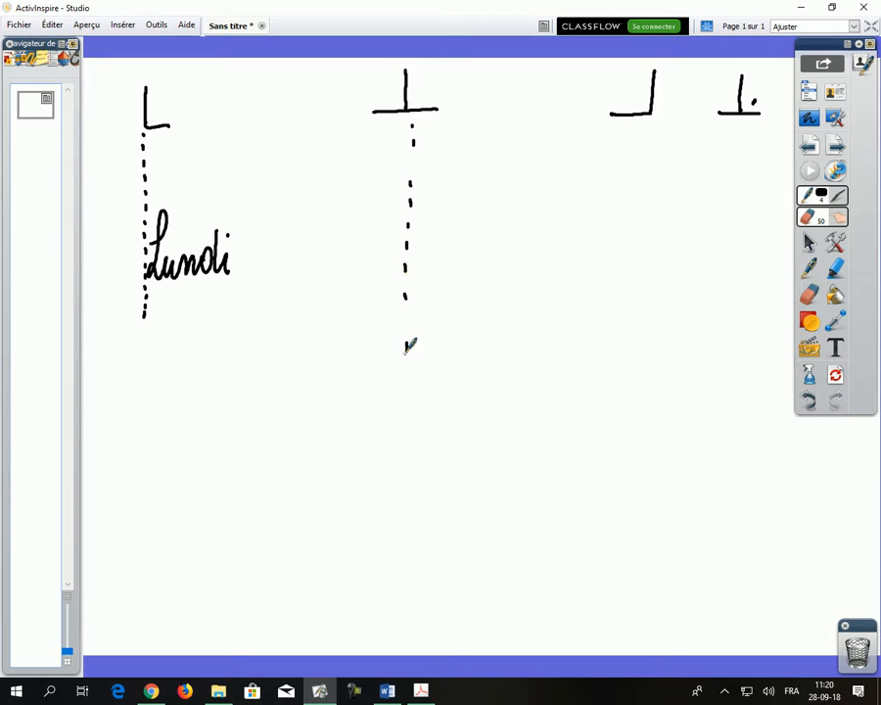
left_click(406, 345)
mouse_move(358, 252)
left_mouse_down()
mouse_move(388, 205)
mouse_move(388, 240)
mouse_move(436, 226)
mouse_move(460, 233)
mouse_move(454, 247)
left_mouse_up()
left_click(447, 213)
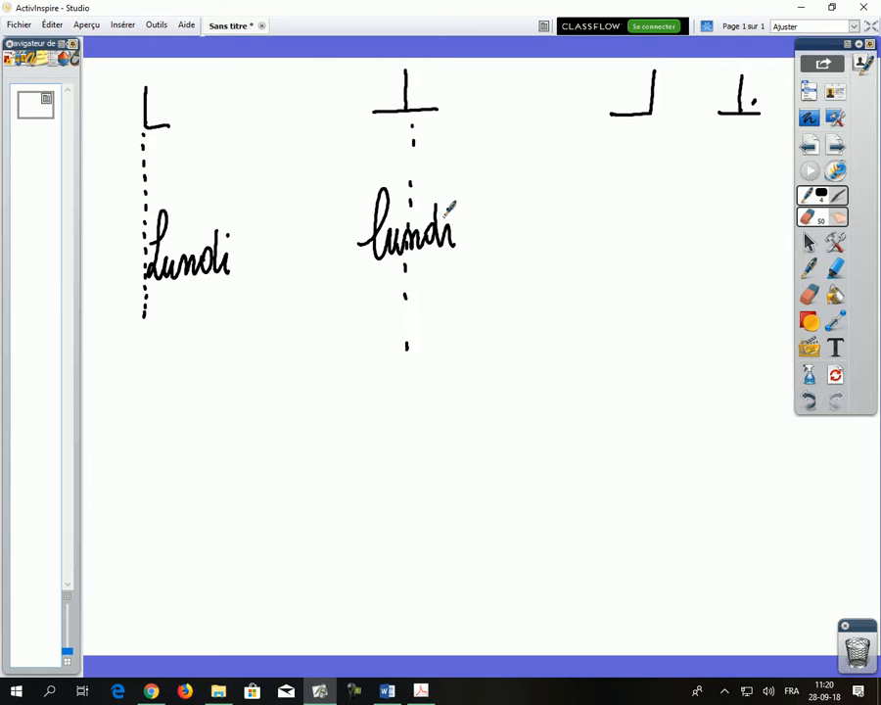
left_click_drag(658, 137, 647, 362)
mouse_move(561, 261)
left_mouse_down()
mouse_move(582, 216)
mouse_move(590, 229)
mouse_move(629, 235)
mouse_move(635, 216)
mouse_move(651, 221)
mouse_move(654, 214)
left_mouse_up()
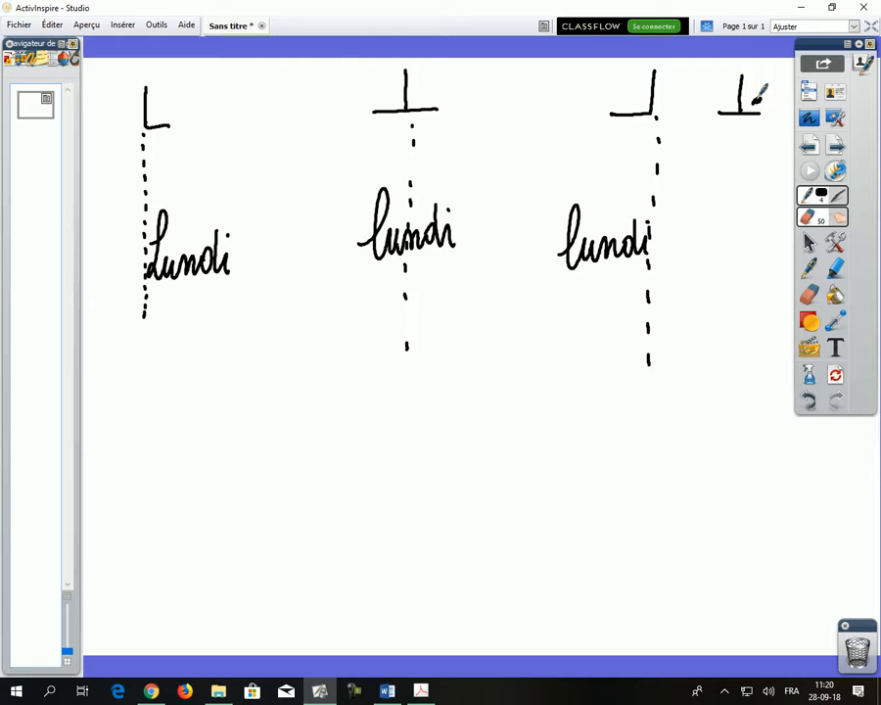
Draw a dashed guide line under the decimal tab symbol and handwrite 52,05 and 10,135 with their commas on that line.
left_click_drag(743, 121, 745, 307)
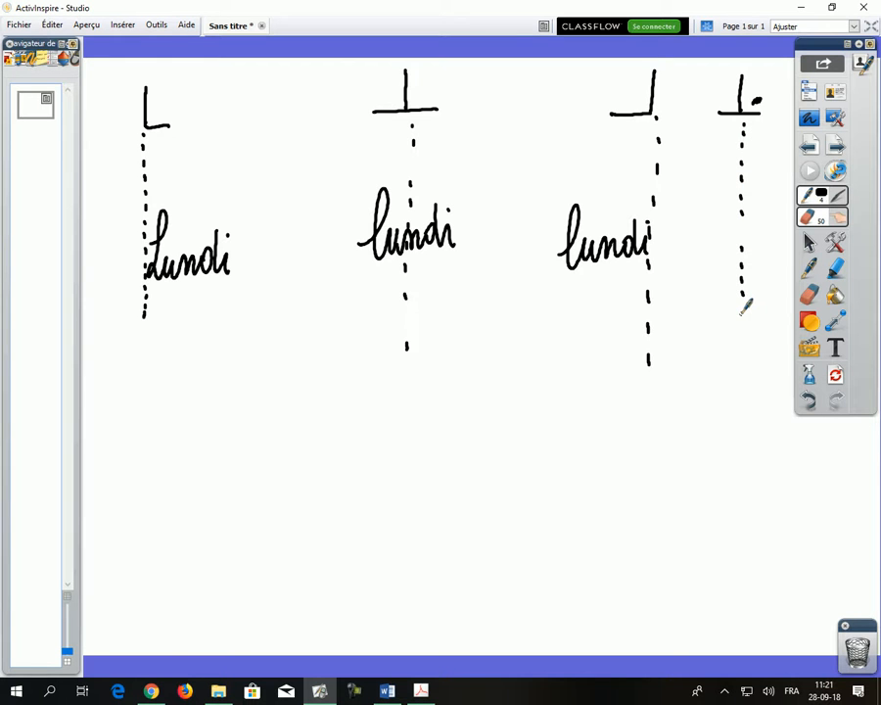
mouse_move(701, 180)
left_mouse_down()
mouse_move(713, 172)
mouse_move(702, 223)
mouse_move(730, 177)
mouse_move(744, 202)
mouse_move(724, 236)
left_mouse_up()
left_click_drag(766, 174, 774, 205)
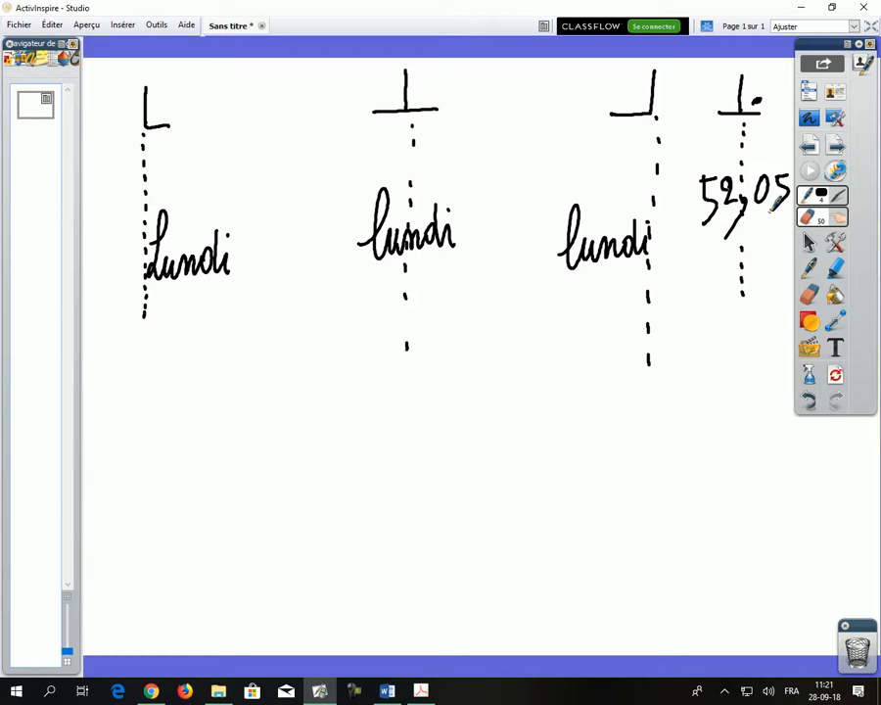
left_click_drag(697, 256, 691, 289)
mouse_move(725, 251)
left_mouse_down()
mouse_move(736, 285)
mouse_move(787, 280)
left_mouse_up()
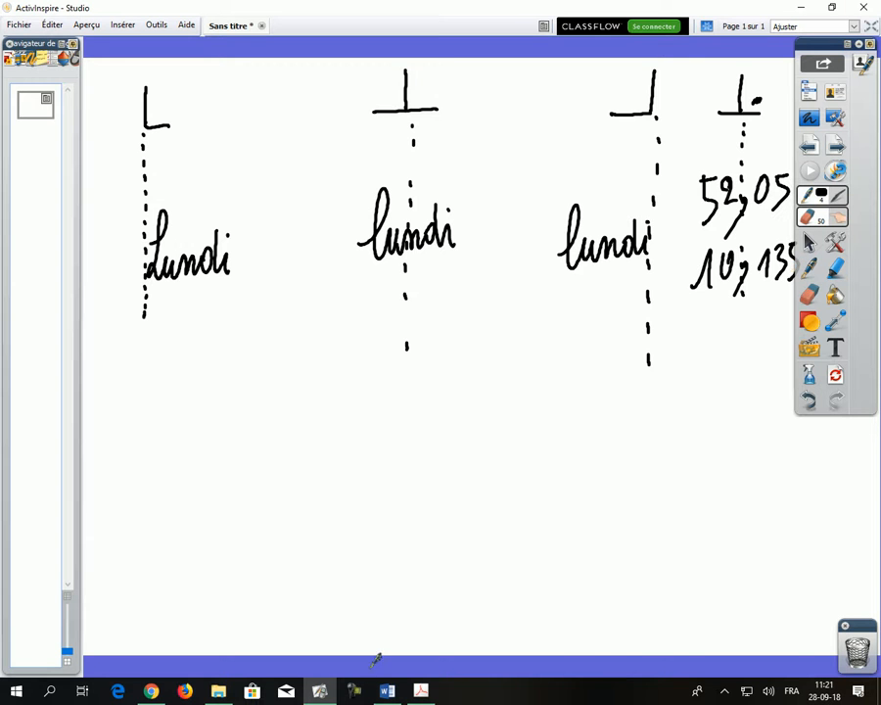
In the blank Word document, place a left tab stop at about 0.75 cm, show formatting marks and insert a tab character.
left_click(386, 691)
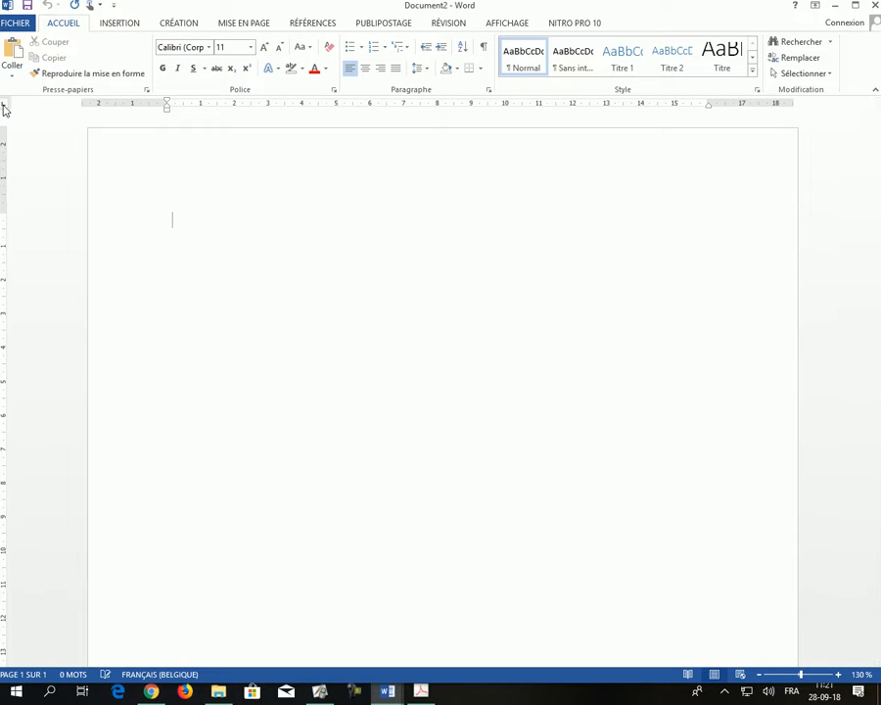
left_click_drag(202, 108, 197, 110)
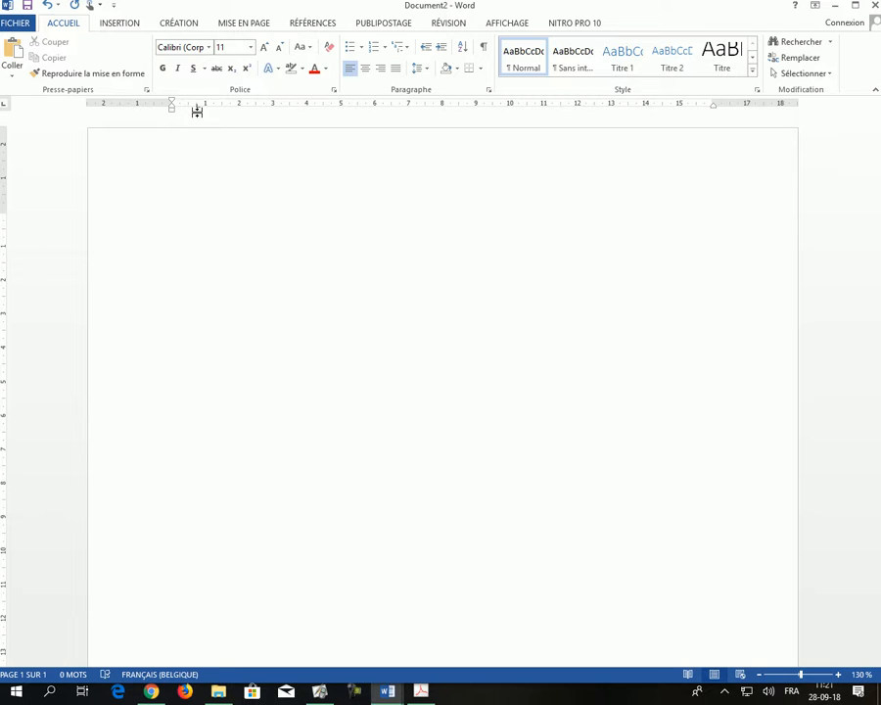
left_click(483, 49)
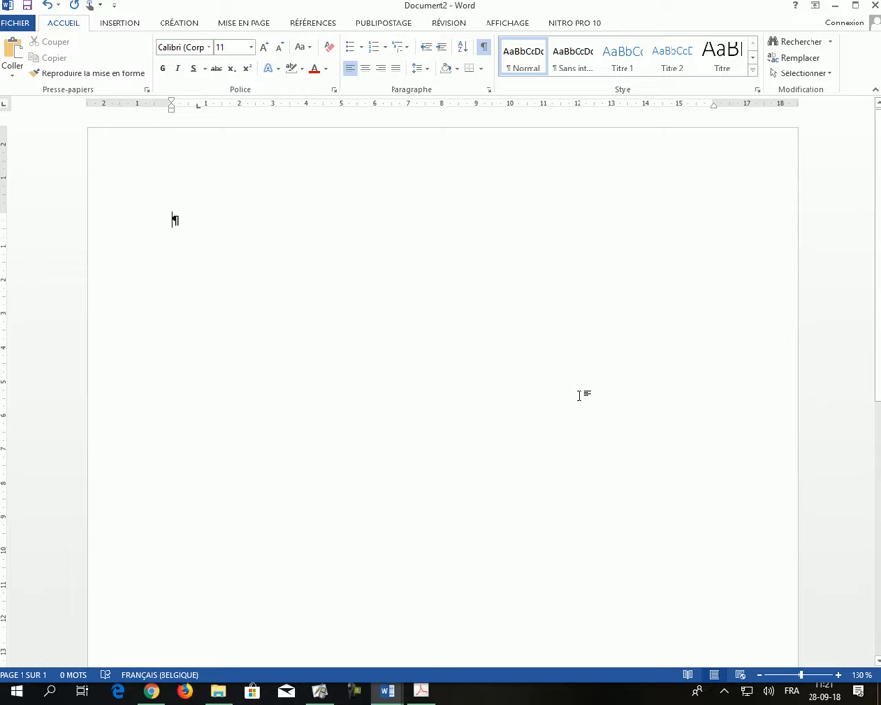
key("Tab")
Remove the left tab stop from the ruler and undo the removal.
left_click_drag(199, 111, 188, 390)
mouse_move(183, 224)
left_mouse_down()
mouse_move(200, 223)
mouse_move(191, 230)
left_mouse_up()
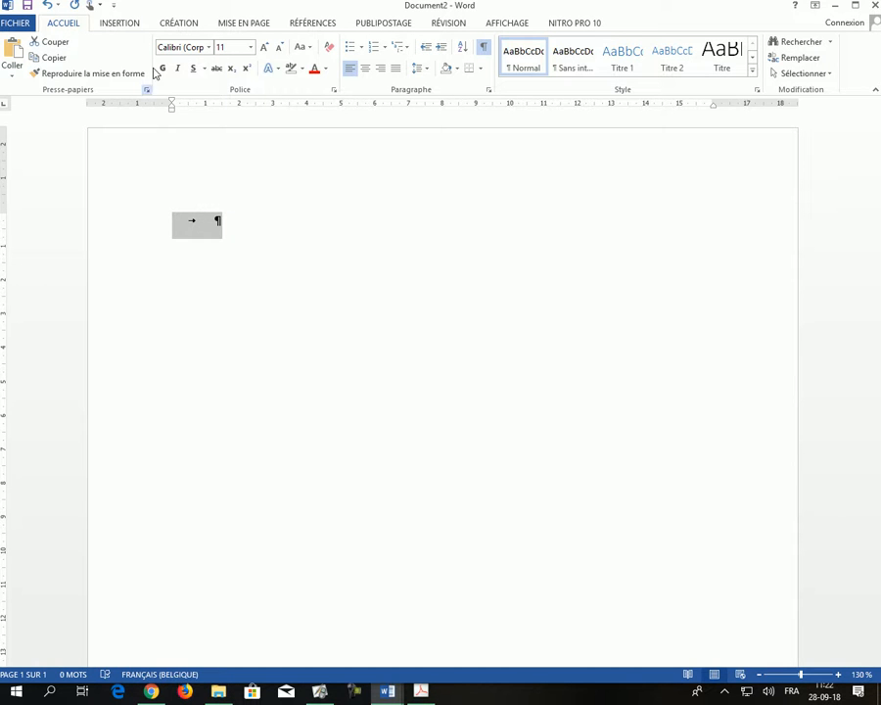
left_click(198, 104)
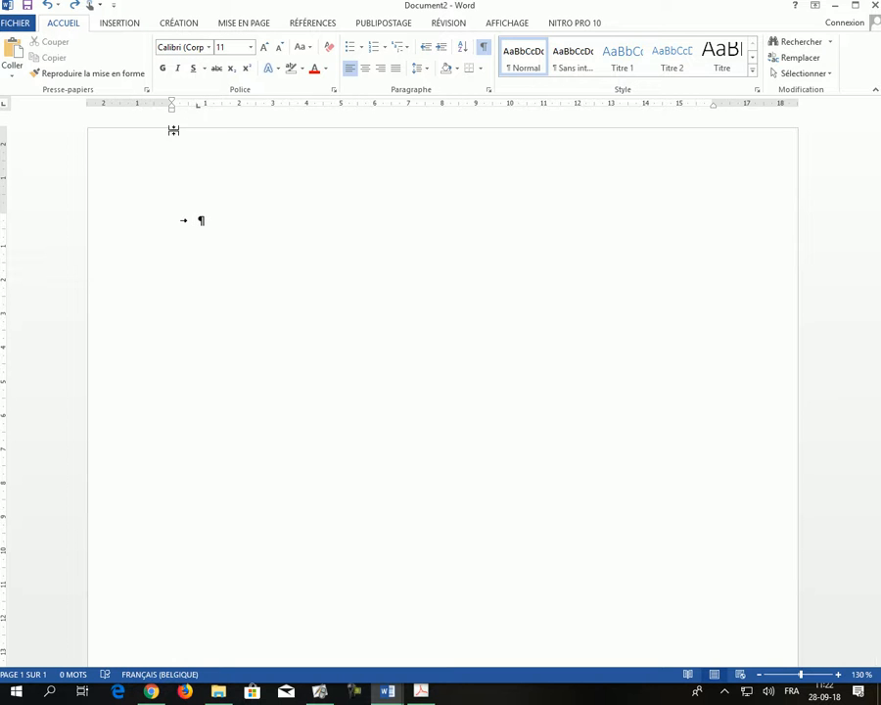
Insert eight more tab characters on the first line and delete them again.
key("Tab")
key("Tab")
key("Tab")
key("Tab")
key("Tab")
key("Tab")
key("Tab")
key("Tab")
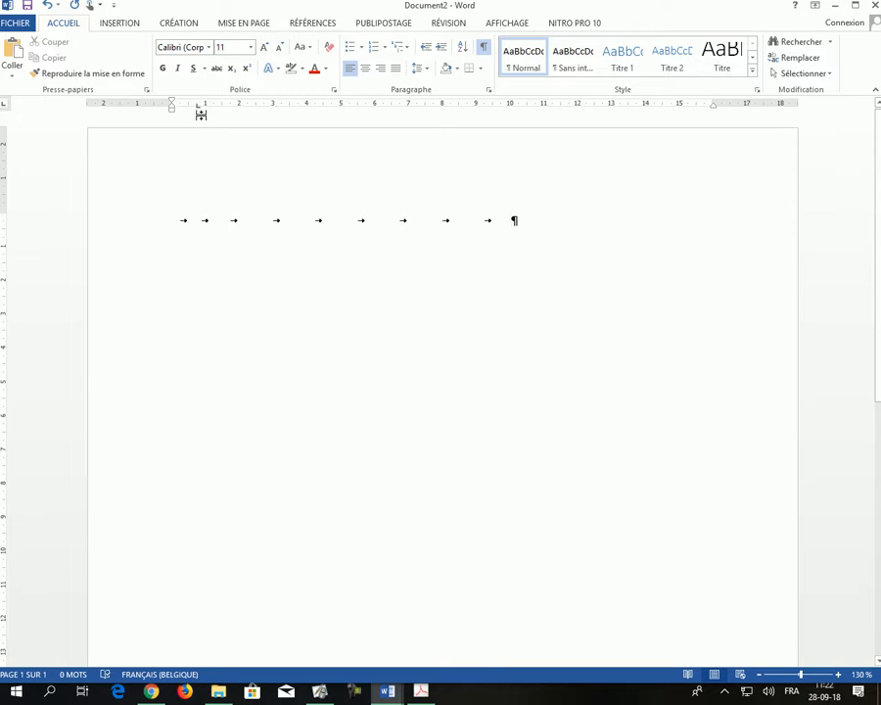
key("BackSpace")
key("BackSpace")
key("BackSpace")
key("BackSpace")
key("BackSpace")
key("BackSpace")
key("BackSpace")
key("BackSpace")
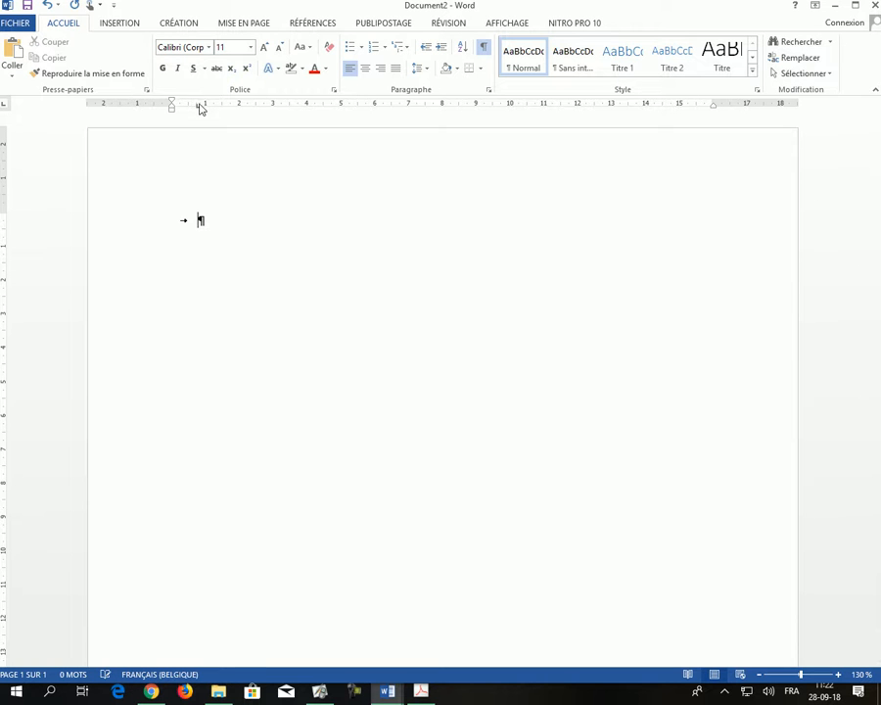
Move the left tab stop to 2 cm and enter "Lundi mardi" after the tab character.
left_click_drag(198, 112, 236, 113)
type("Lundi")
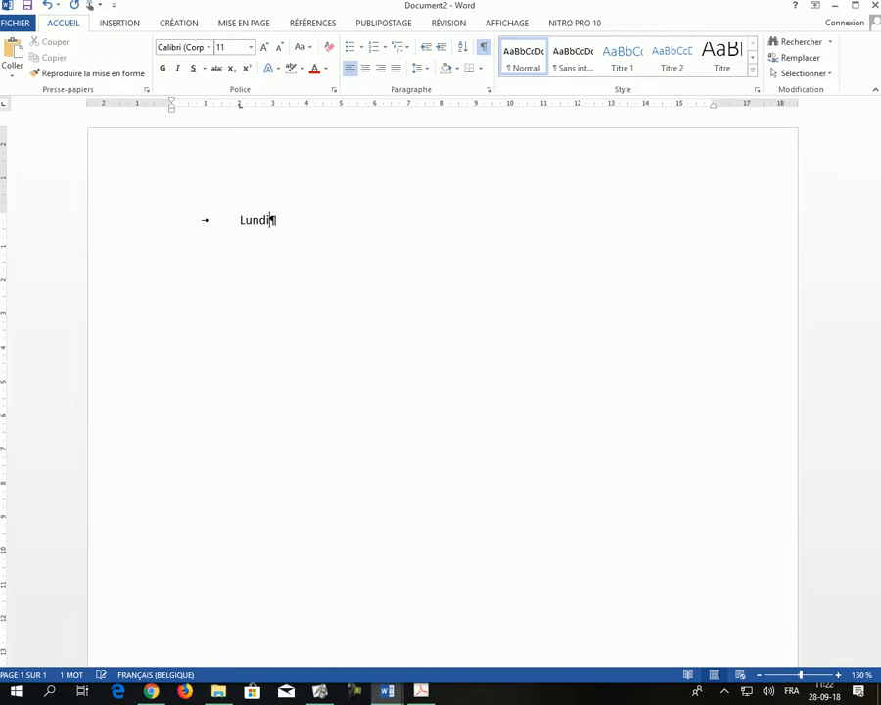
left_click_drag(240, 112, 240, 113)
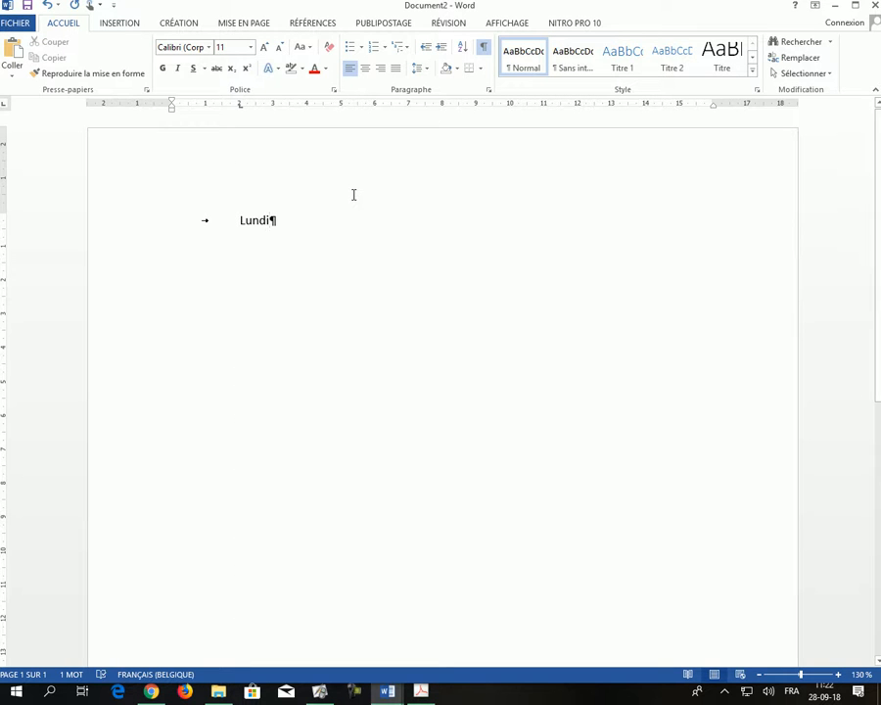
type("mardie")
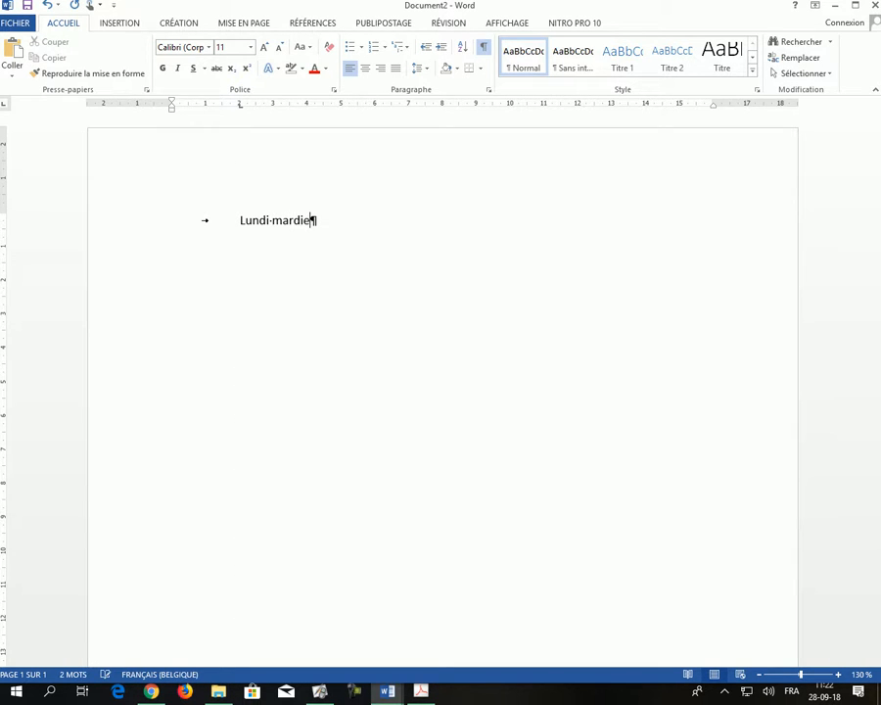
key("BackSpace")
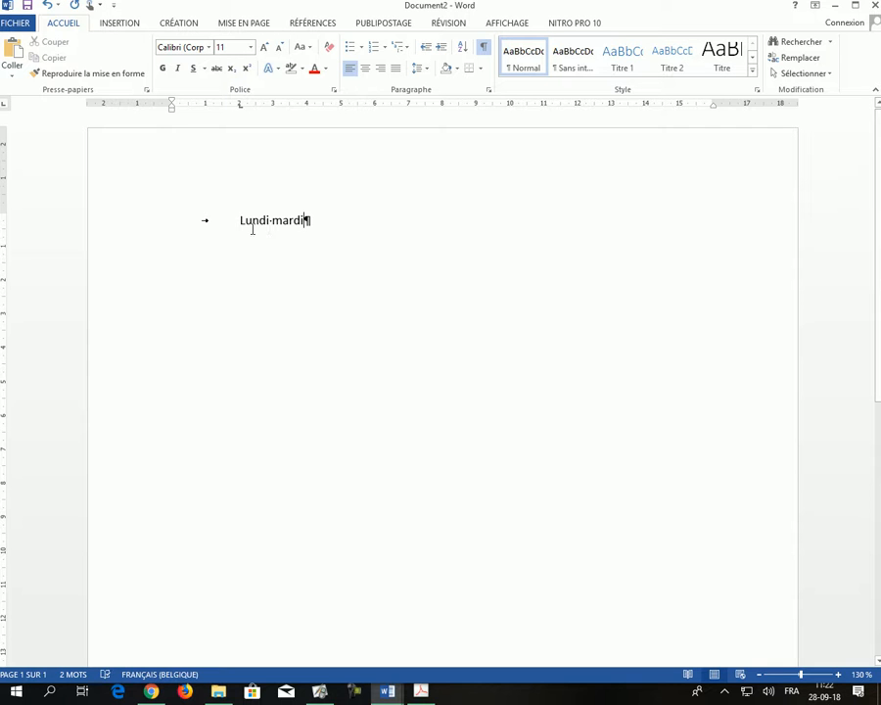
Add a centred tab stop at 8 cm, insert a tab character and enter "Mercredi jeudi" there.
left_click(441, 104)
key("Tab")
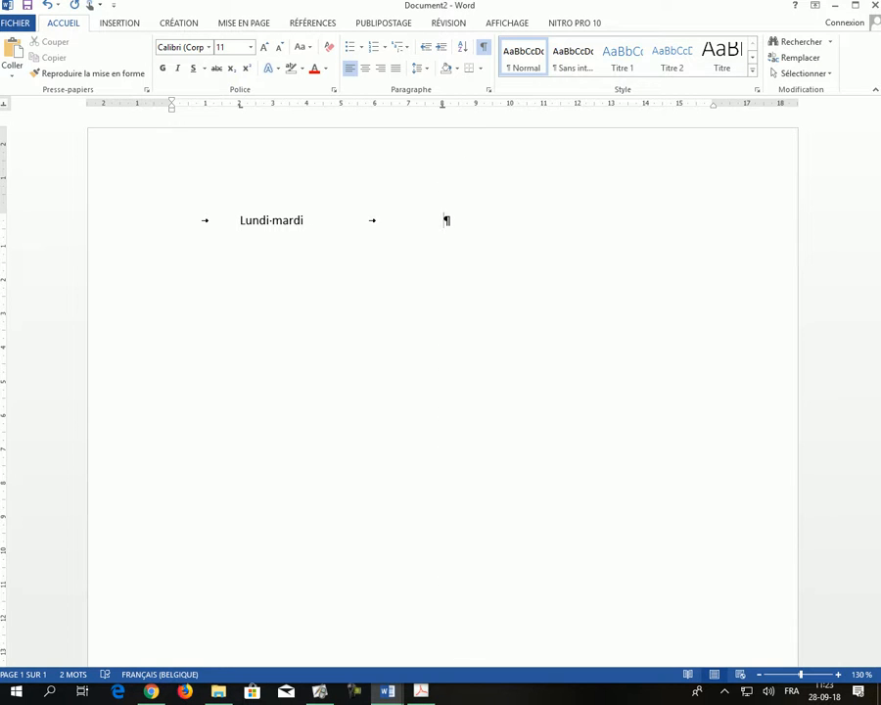
type("Merc")
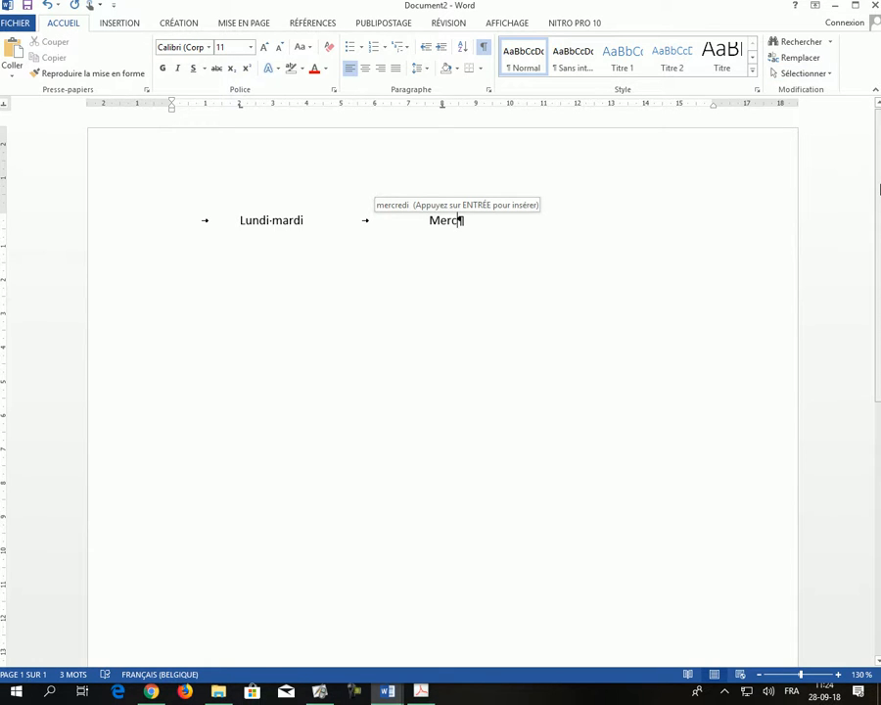
type("redi")
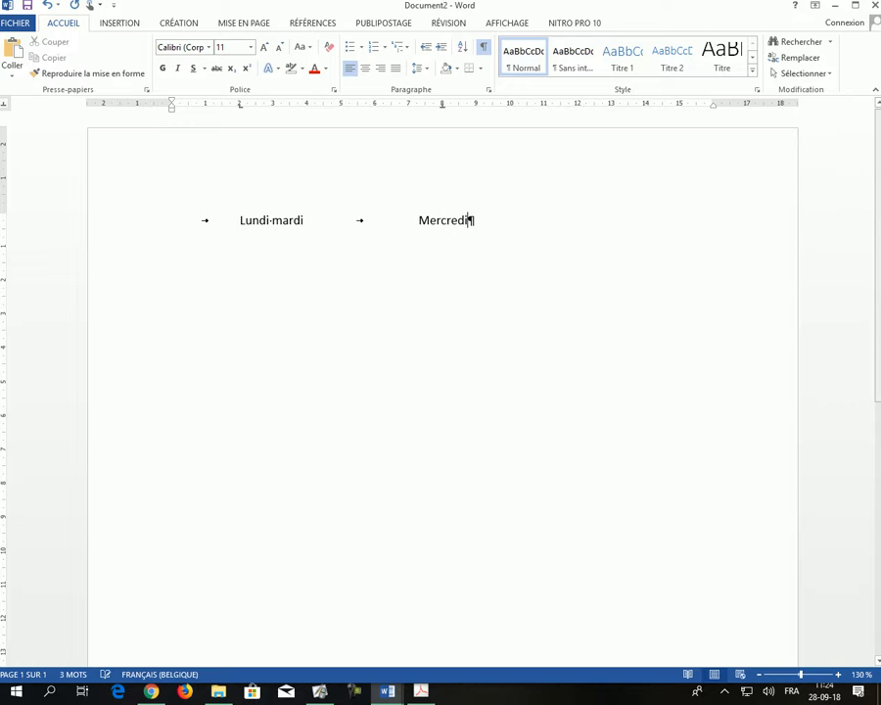
left_click_drag(442, 109, 442, 110)
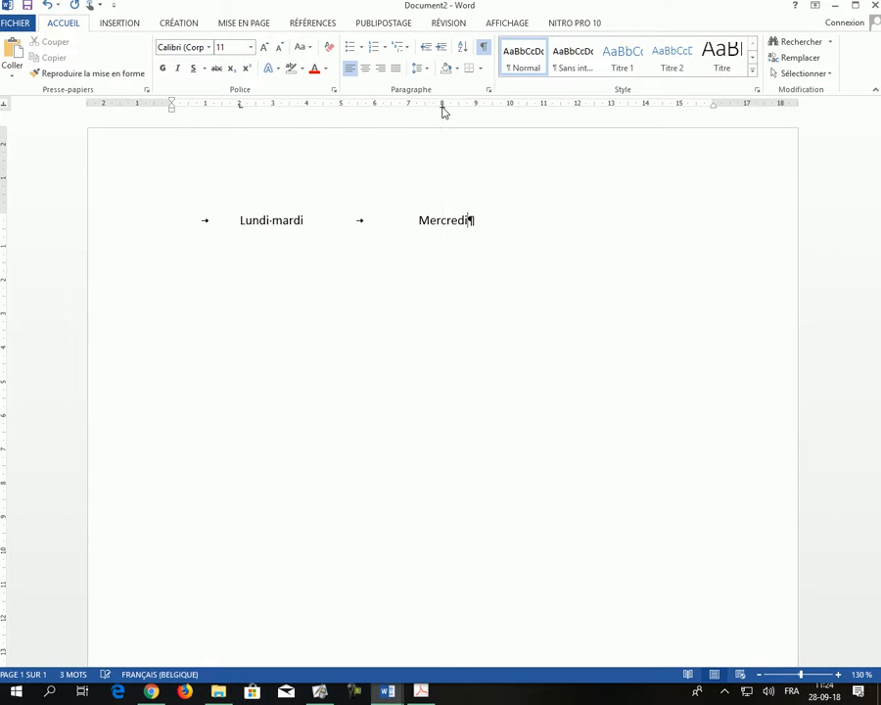
type("jeudi")
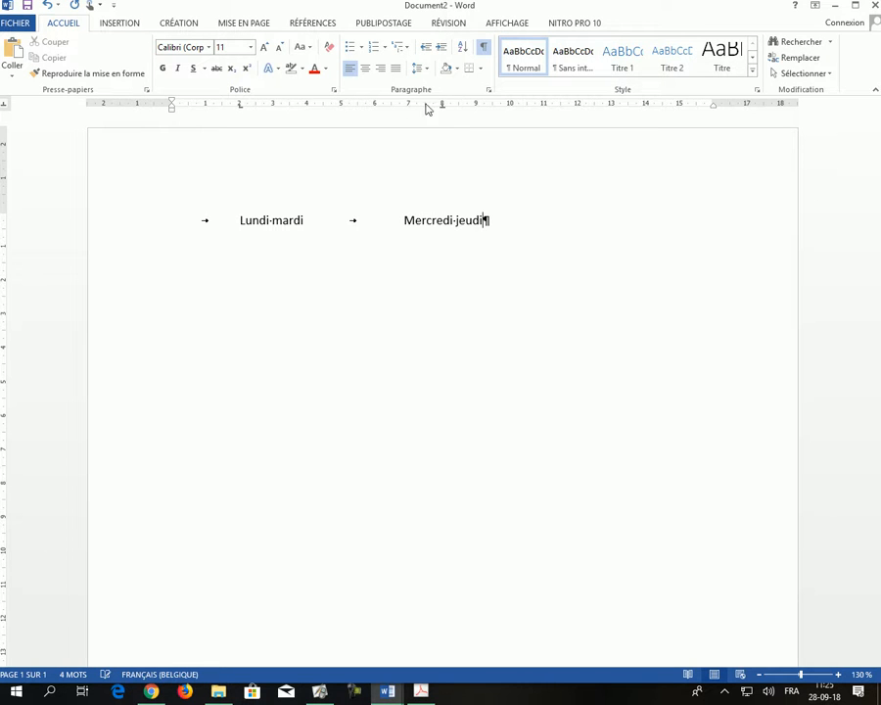
Insert a tab character after "Mercredi jeudi", add a right tab stop at 13 cm and enter "Droite remplir" there.
left_click_drag(442, 110, 442, 111)
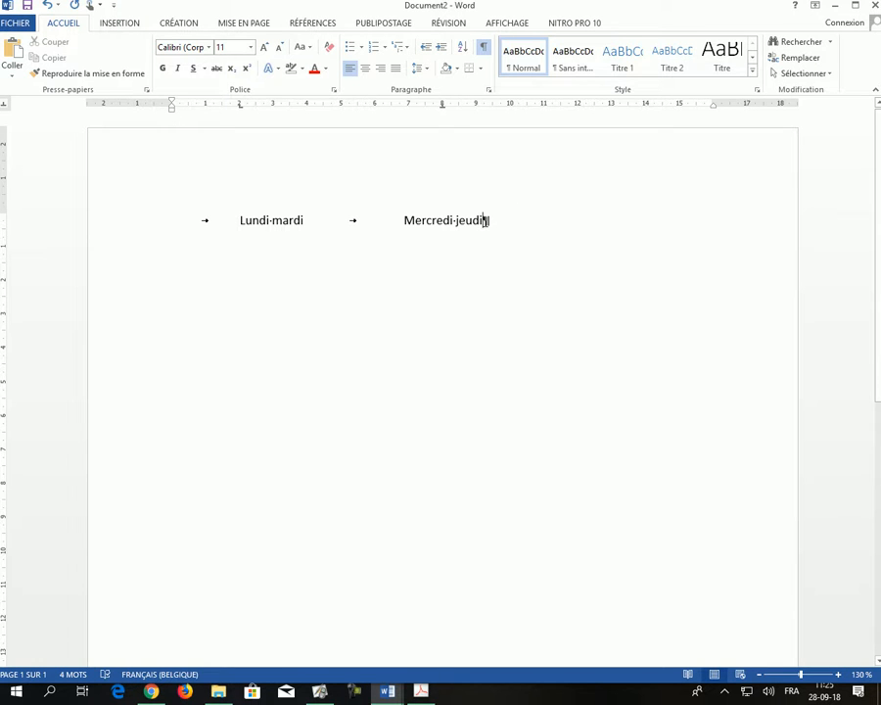
key("Tab")
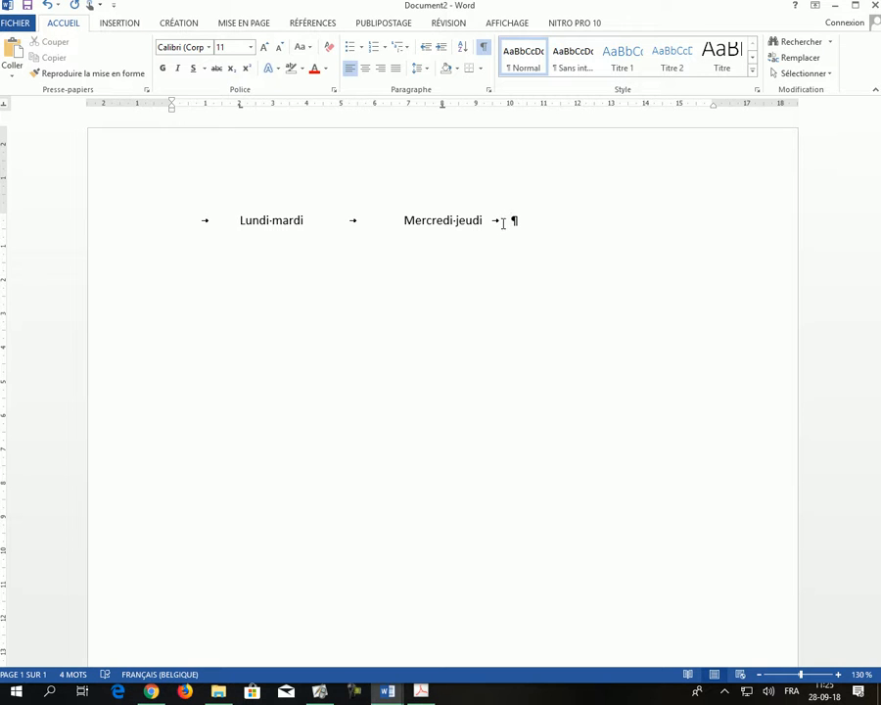
left_click(6, 107)
left_click(616, 105)
left_click(612, 105)
type("Droite")
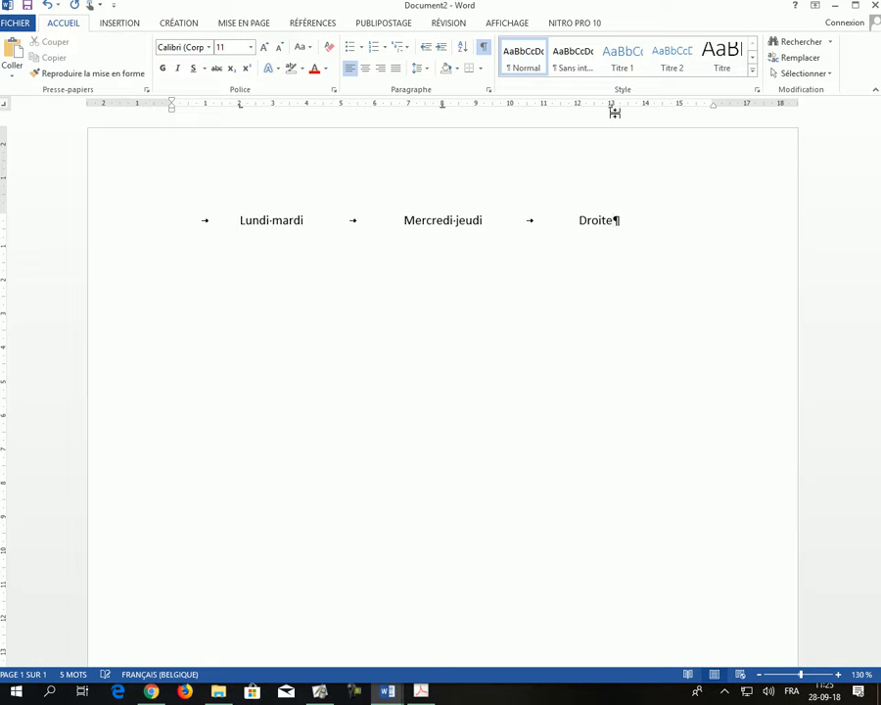
left_click(616, 221)
type("-rempli")
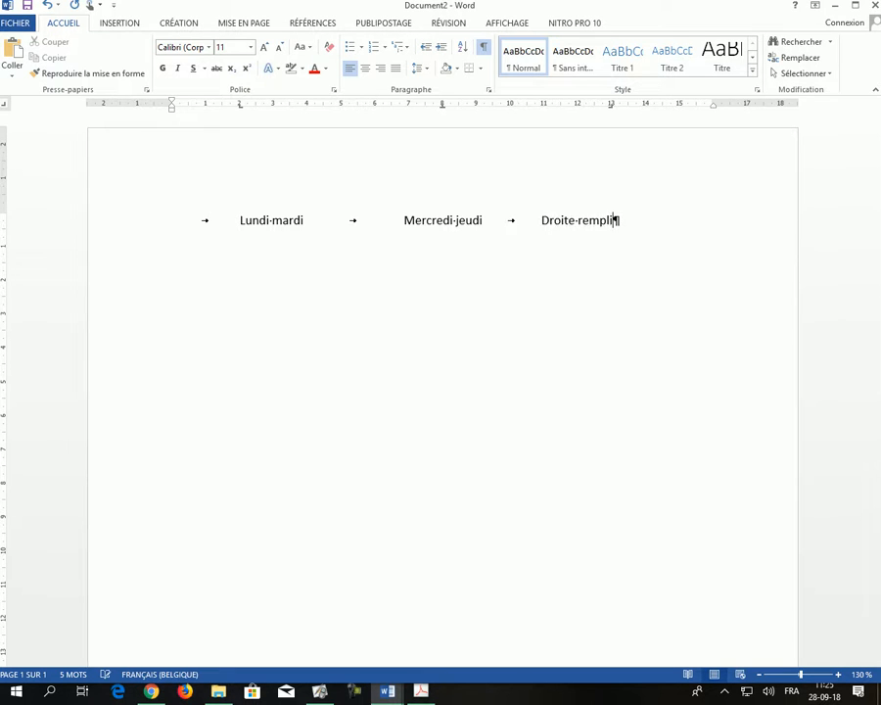
type("r")
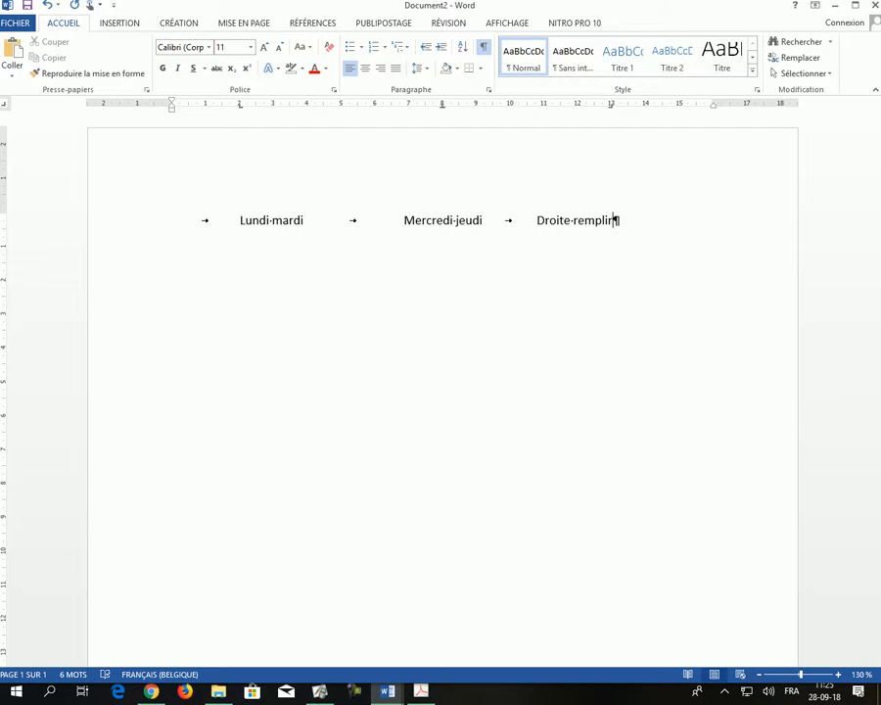
Add a decimal tab stop at 15 cm, insert a tab character and enter "52,1025" there.
left_click(4, 105)
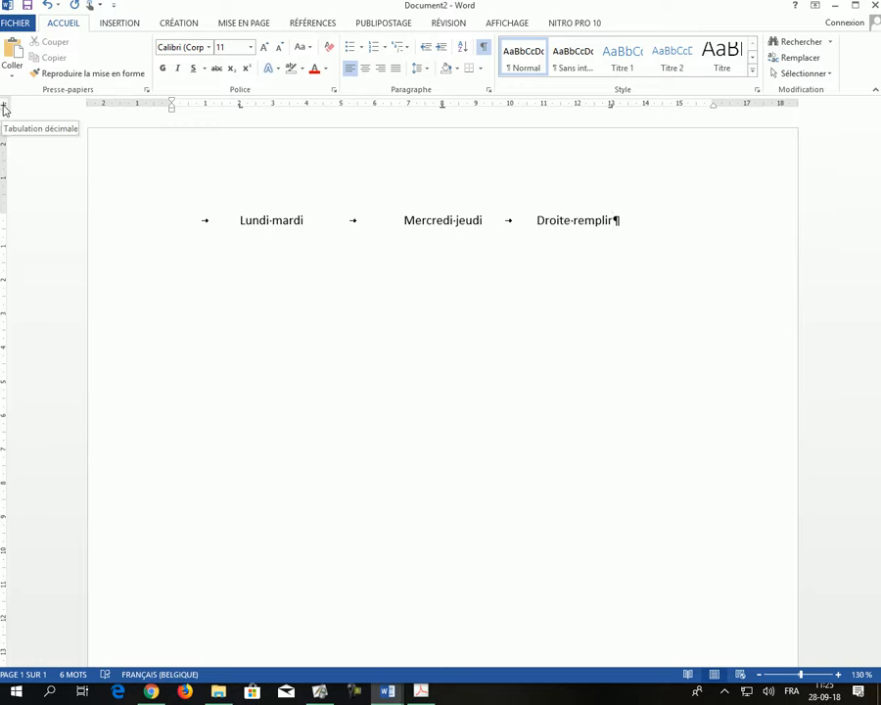
left_click(680, 105)
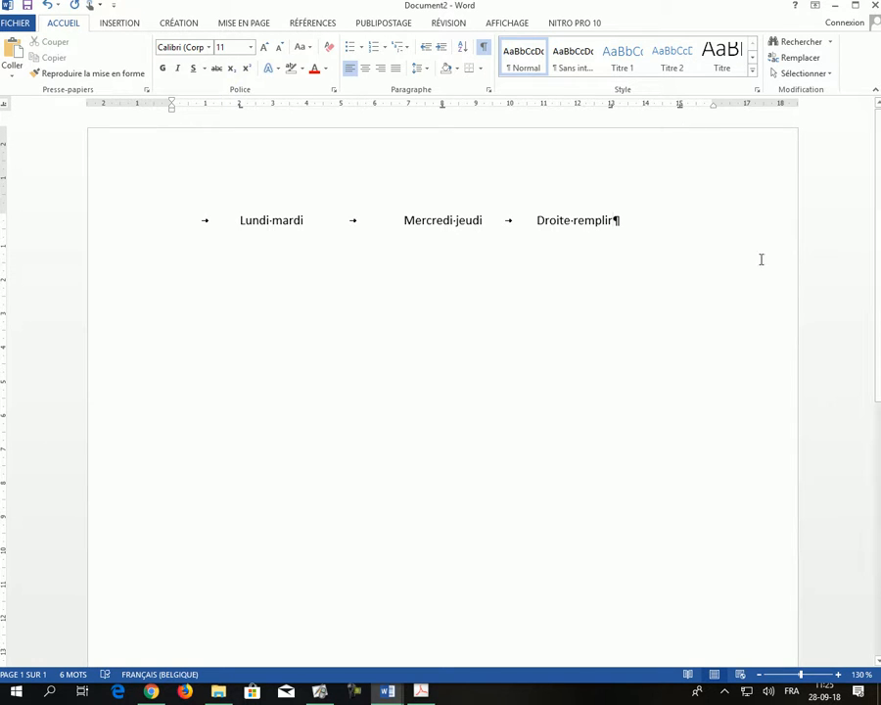
key("Tab")
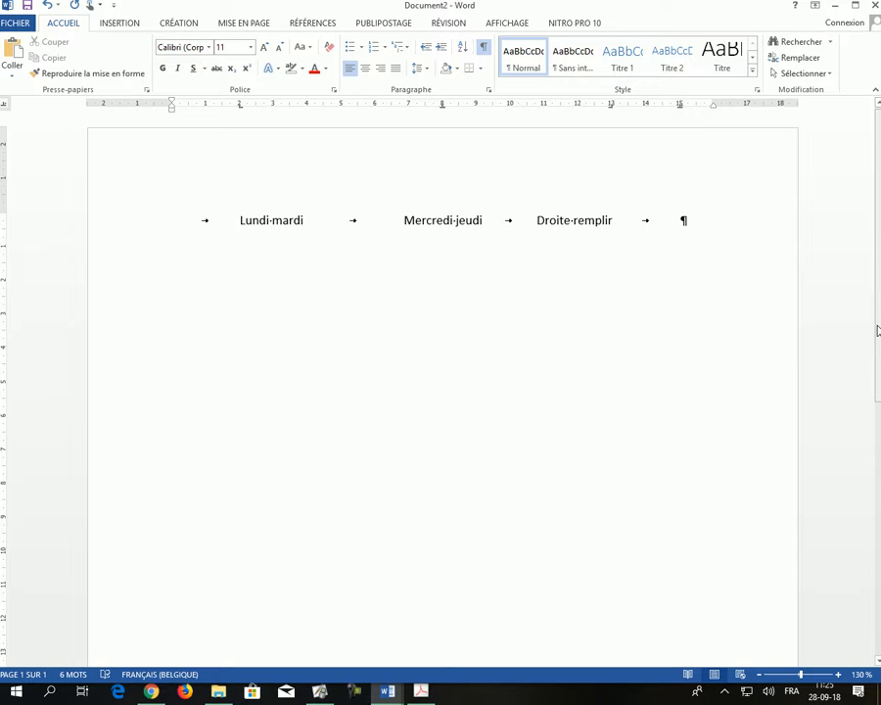
type("52,1025")
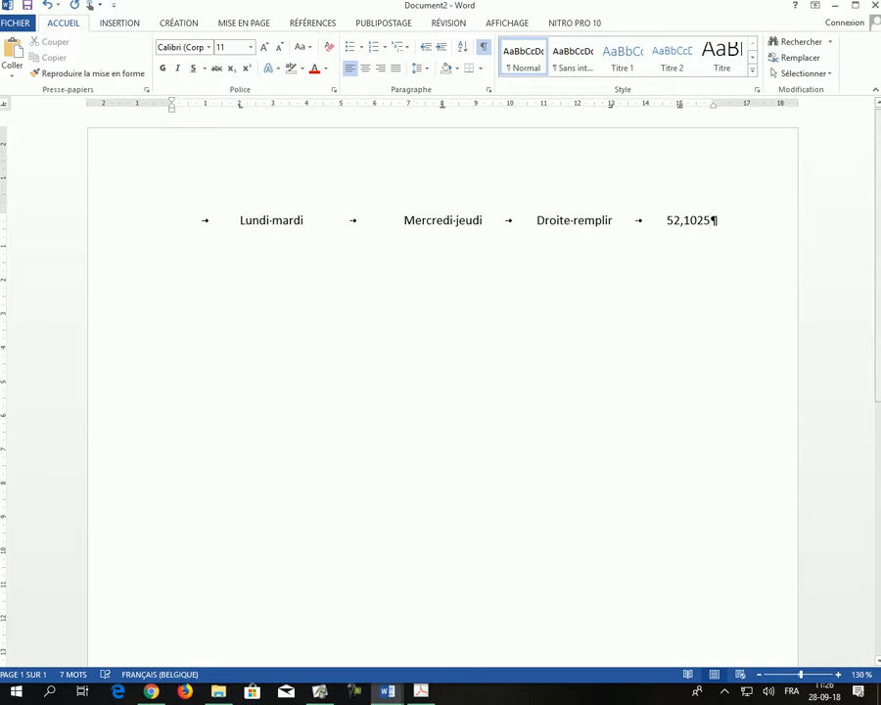
left_click_drag(681, 106, 681, 107)
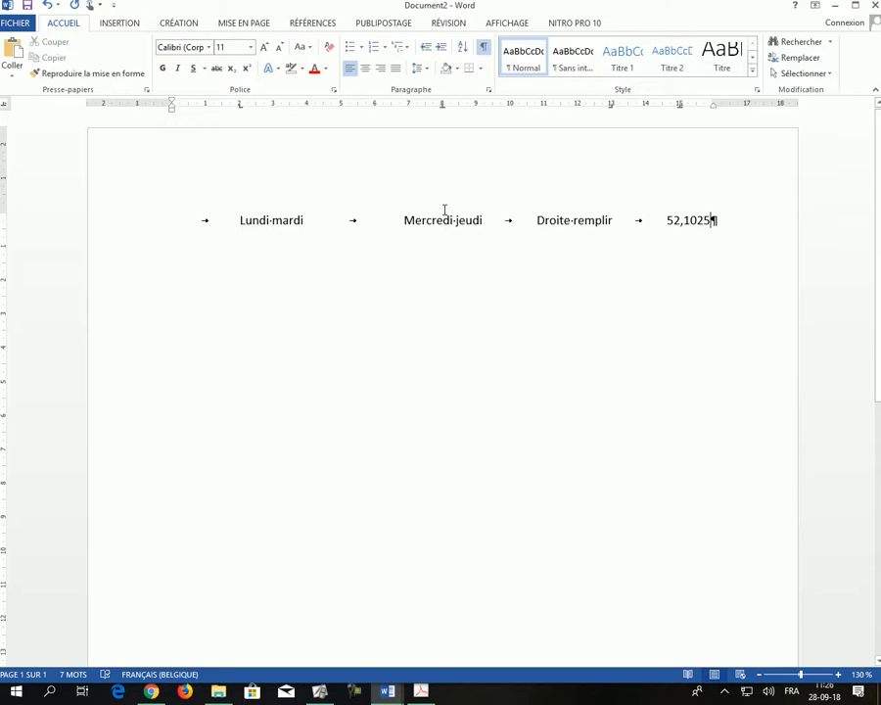
Start a second line below the first and enter "Alignement de gauche" at its left tab stop.
left_click(246, 224)
left_click(720, 220)
key("Return")
key("Tab")
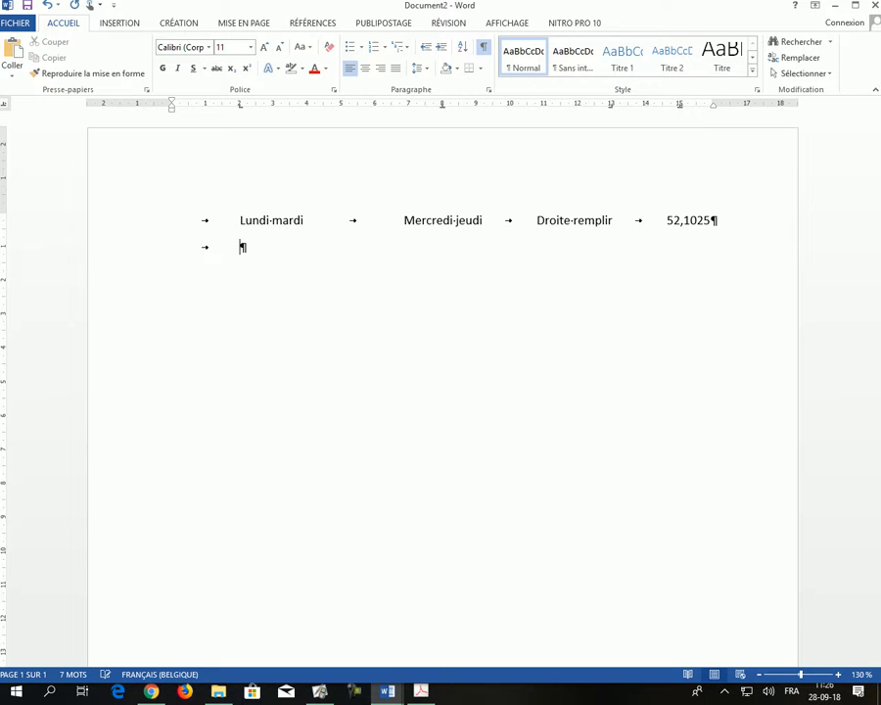
type("Alignement de gauche")
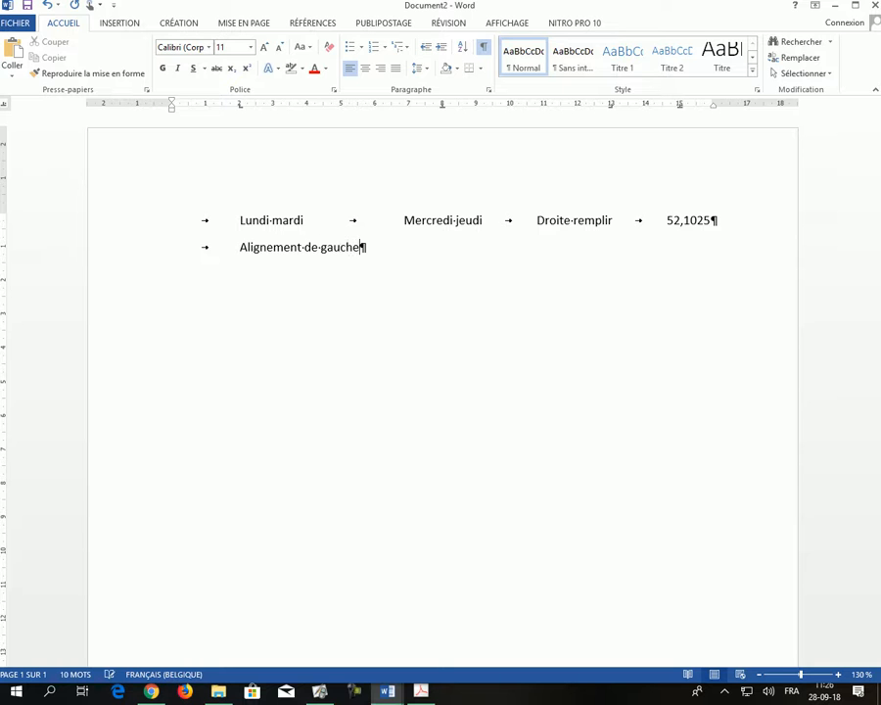
On the second line, enter "Centrage" at the centred tab stop and "Alignement de droite" at the right tab stop.
key("Tab")
type("Centrage")
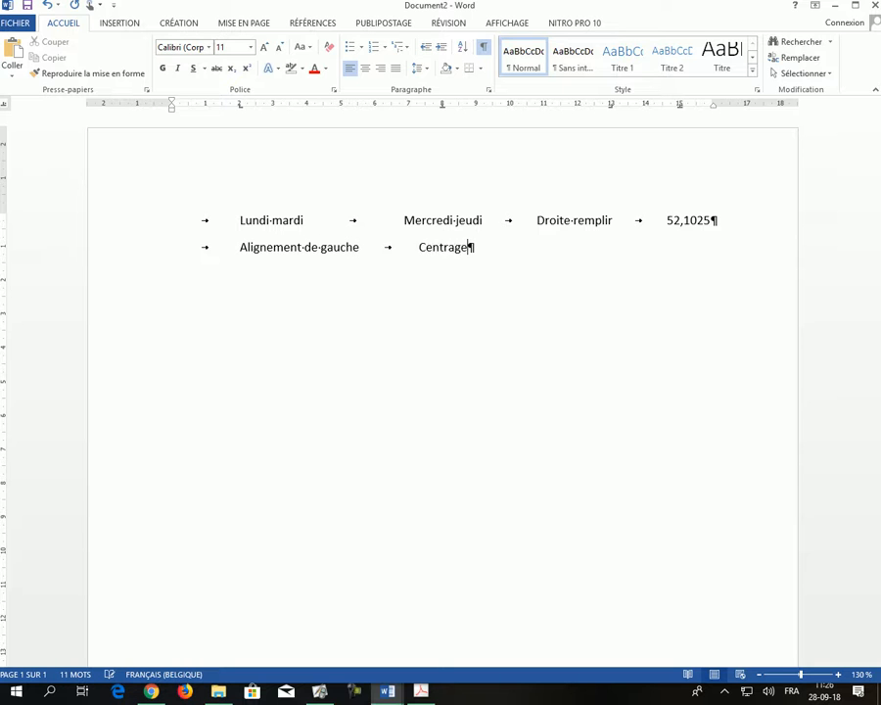
key("Tab")
type("Alignement")
type(" de droite")
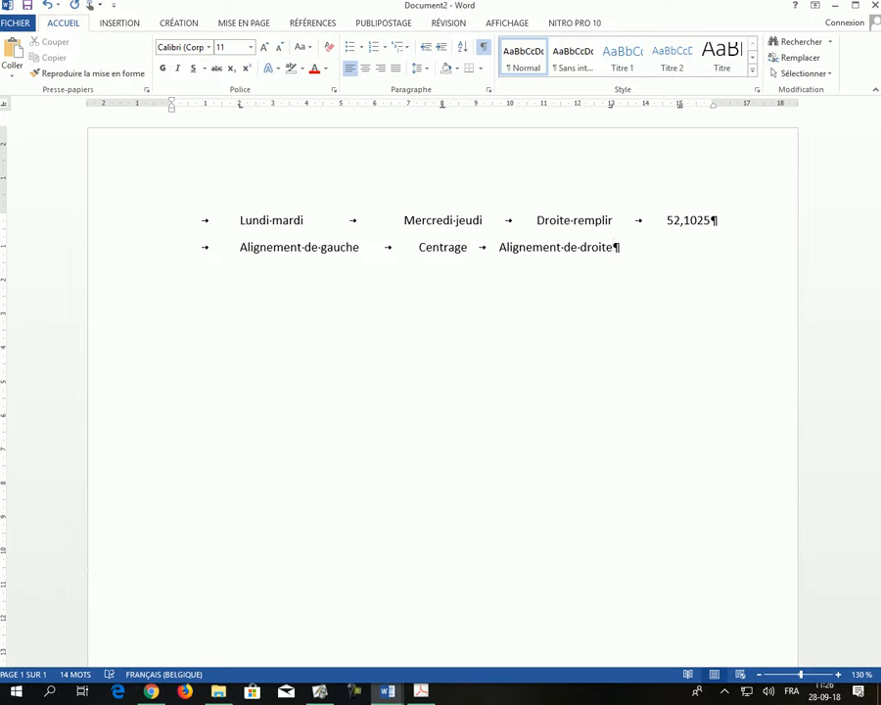
Insert a tab character and enter "décimal" at the decimal tab stop on the second line.
key("Tab")
type("centrage d")
key("BackSpace")
key("BackSpace")
key("BackSpace")
key("BackSpace")
key("BackSpace")
key("BackSpace")
key("BackSpace")
type("cimal")
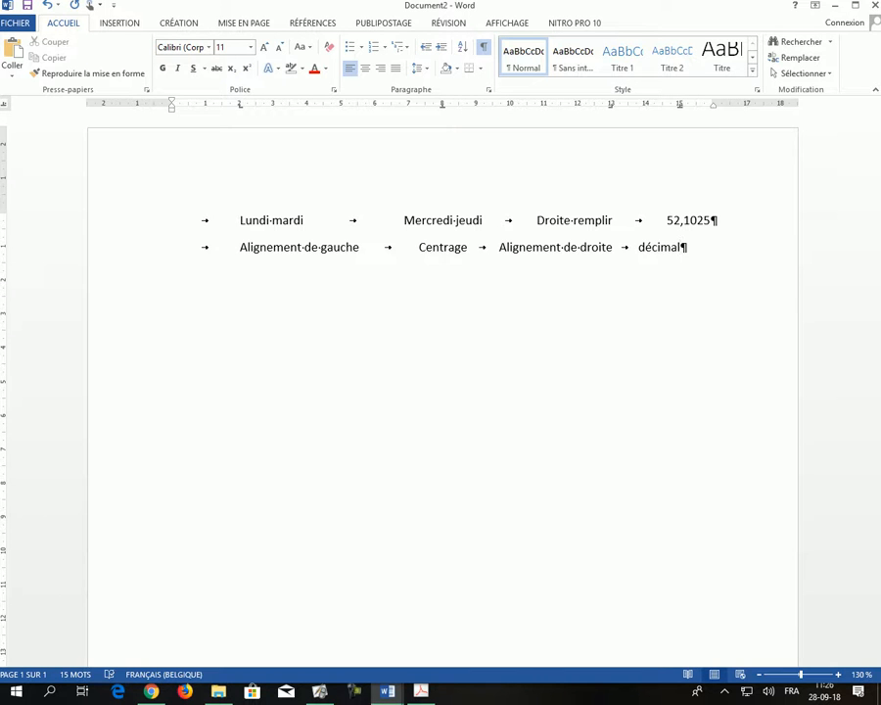